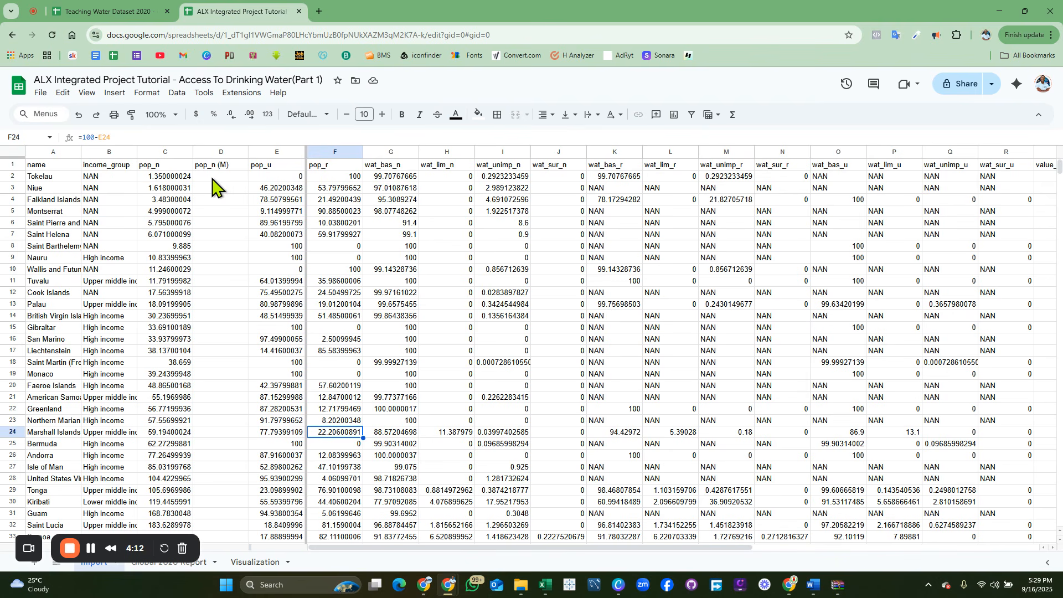
# Step: Enter =ROUNDUP((C2*1000)/1000000) in D2 under pop_n (M) and apply the suggested autofill to the rest of the column
pyautogui.click(213, 177)
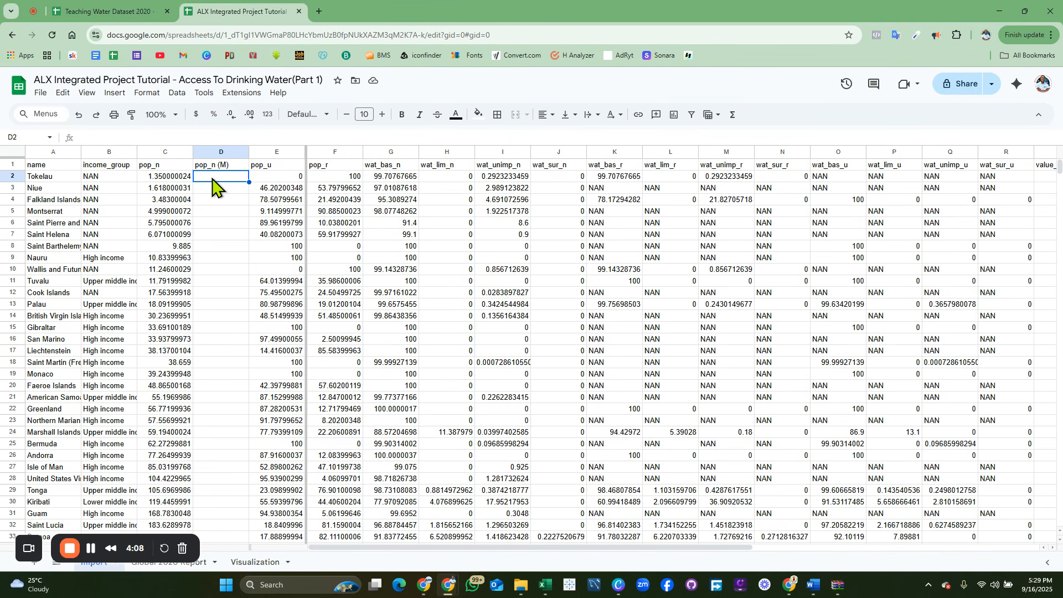
pyautogui.write('=')
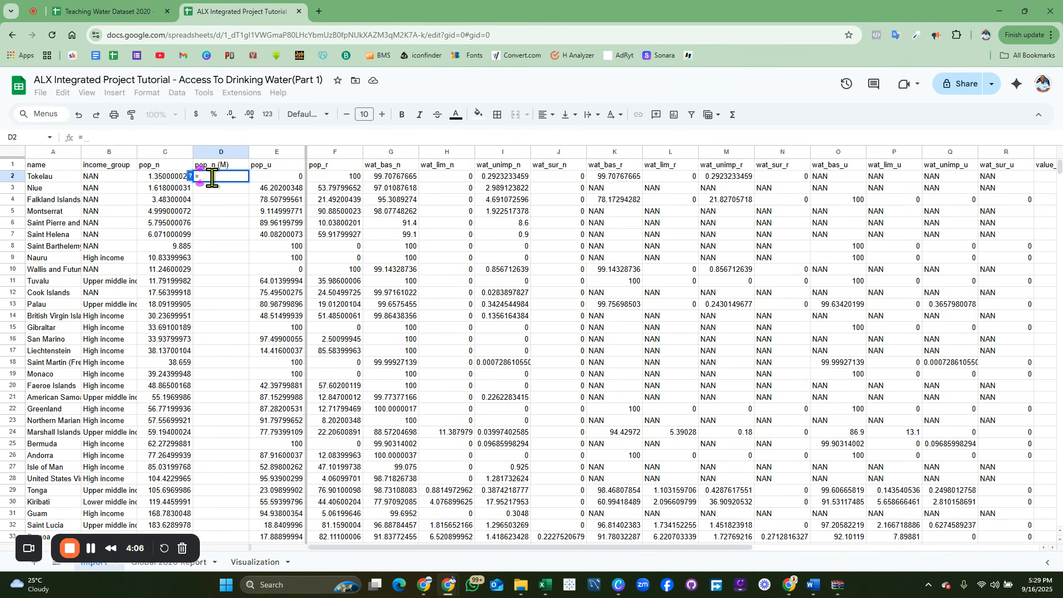
pyautogui.write('R')
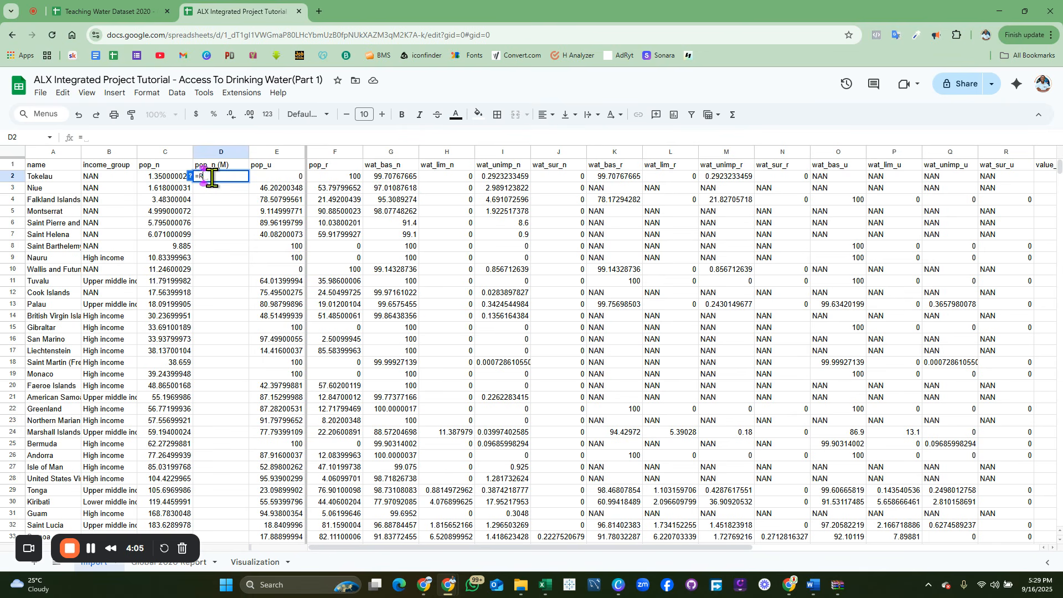
pyautogui.write('oun')
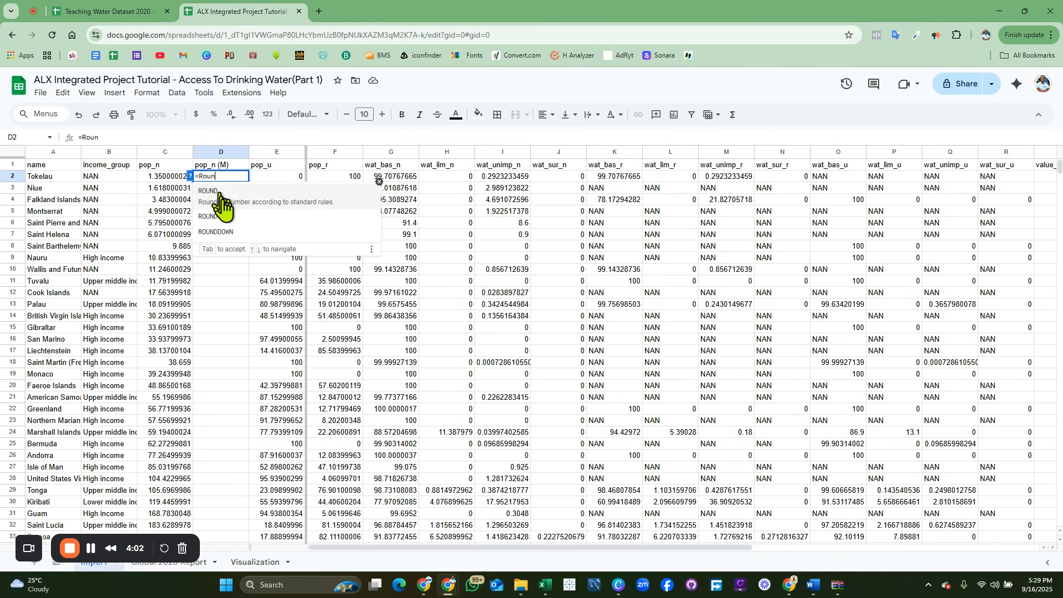
pyautogui.click(236, 212)
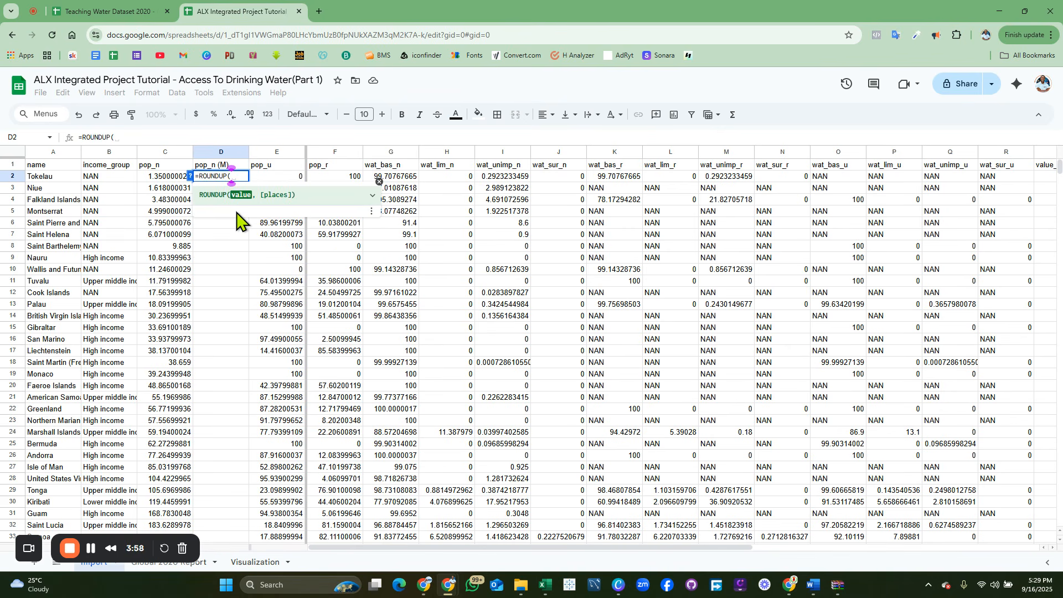
pyautogui.write('(')
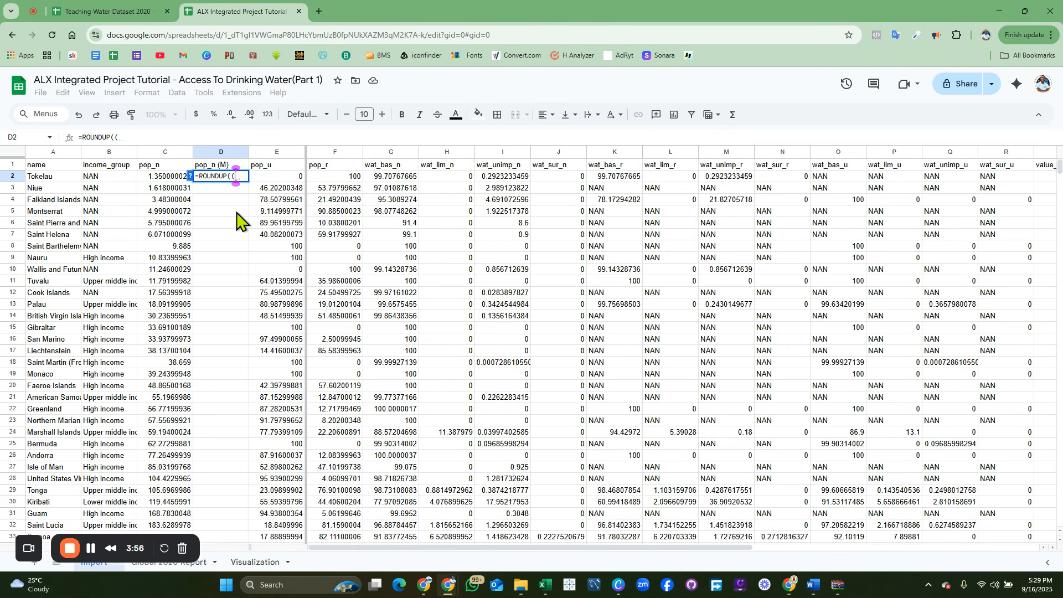
pyautogui.click(162, 177)
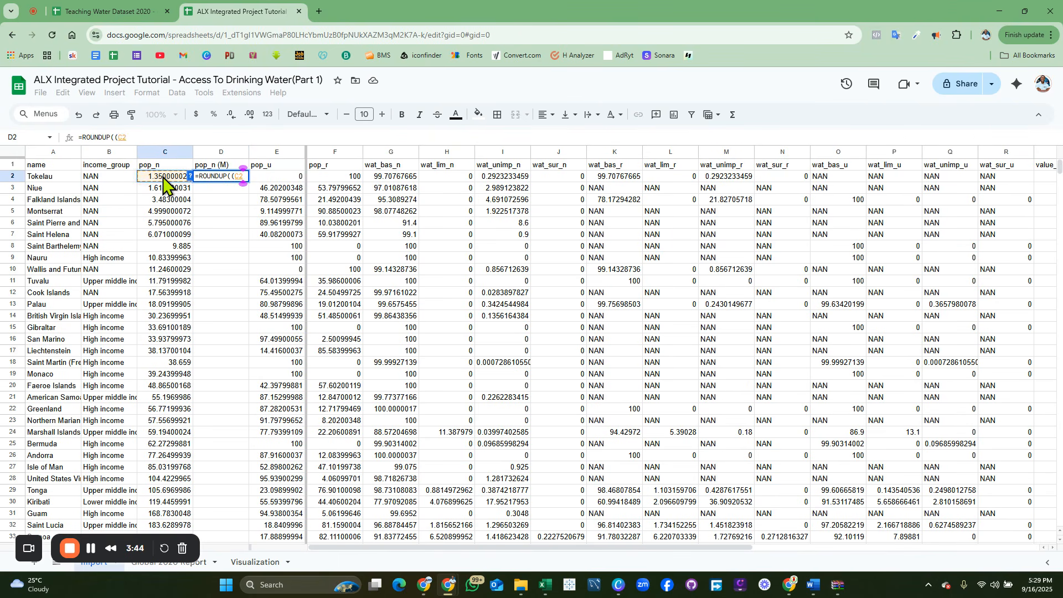
pyautogui.write('*1000')
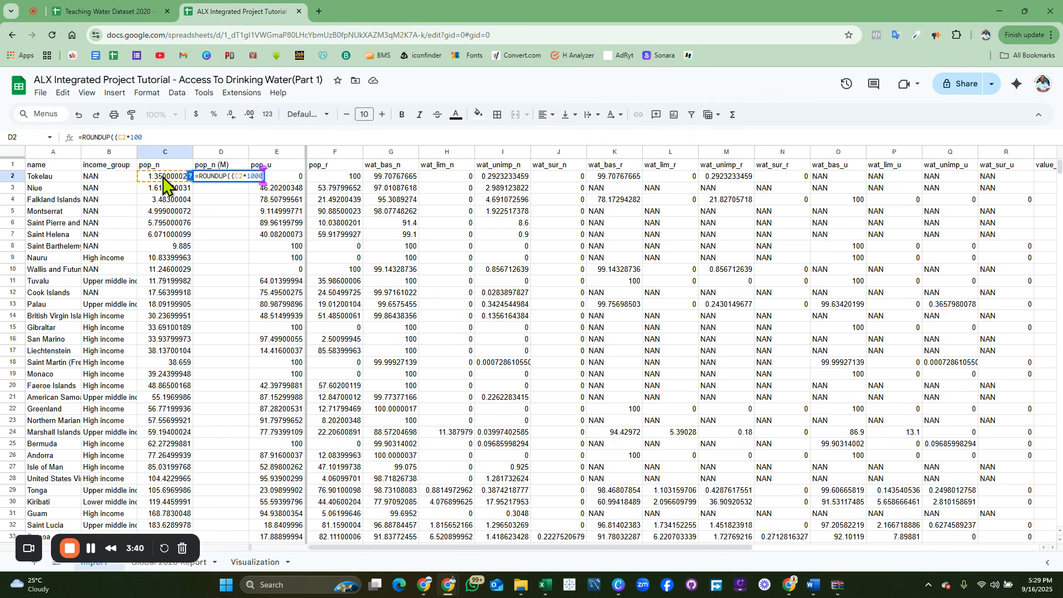
pyautogui.write(')')
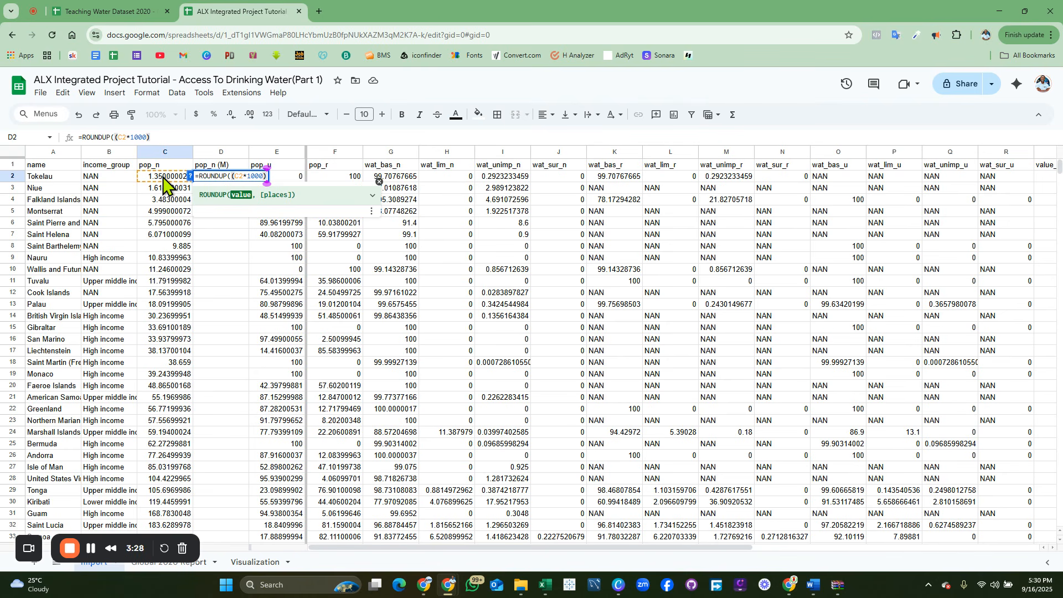
pyautogui.write('/')
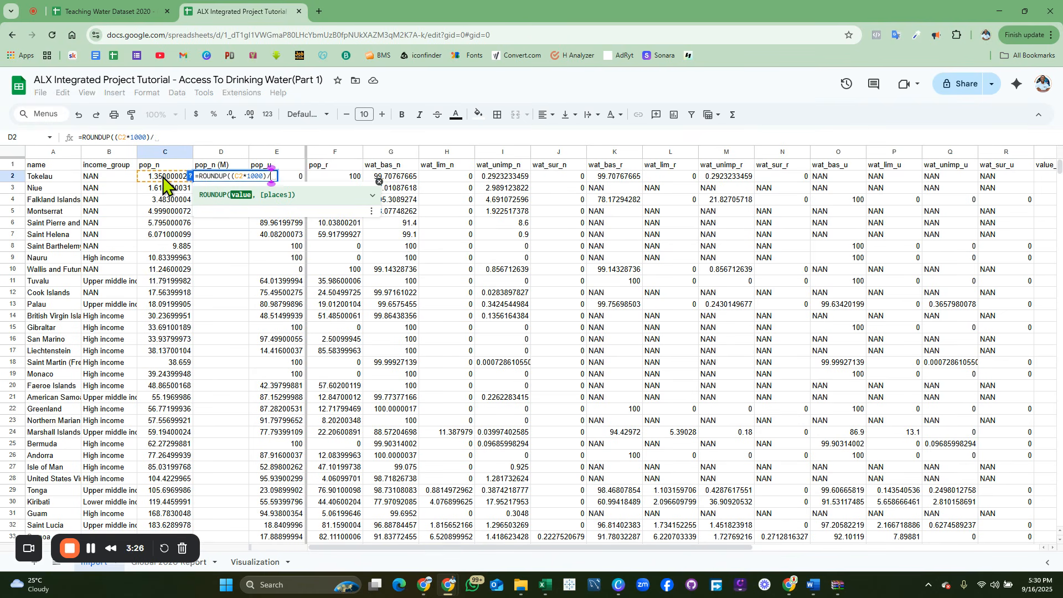
pyautogui.write('1000')
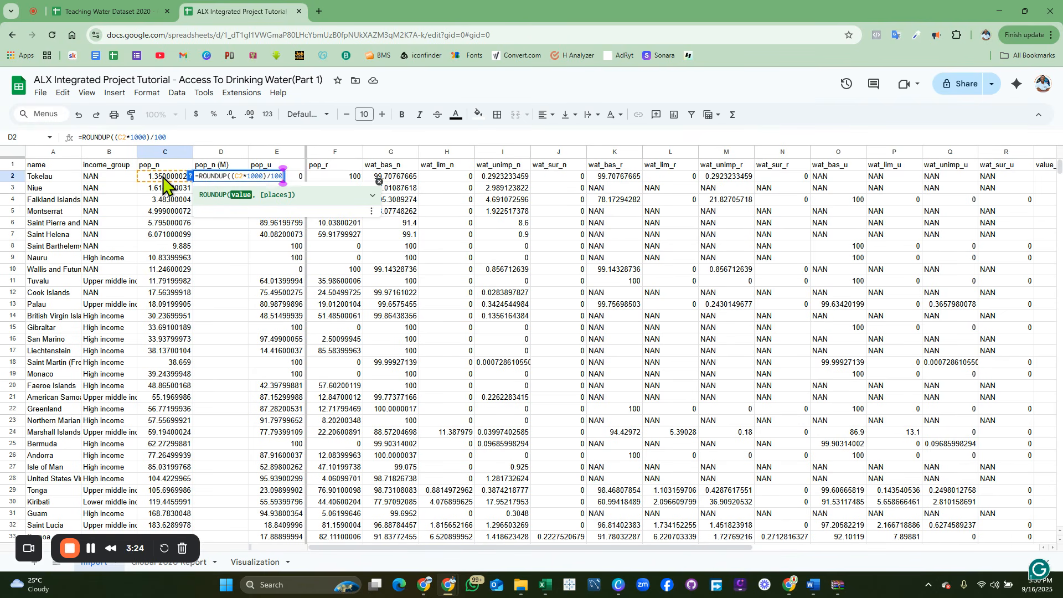
pyautogui.write('00')
pyautogui.press('BackSpace')
pyautogui.press('BackSpace')
pyautogui.press('BackSpace')
pyautogui.press('BackSpace')
pyautogui.press('BackSpace')
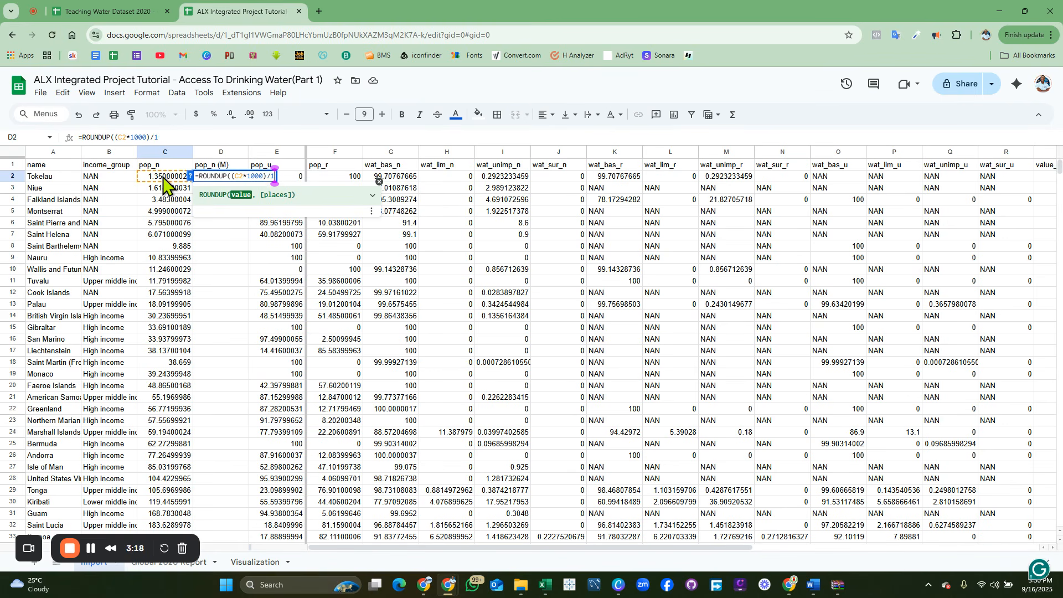
pyautogui.write('000000')
pyautogui.write(')')
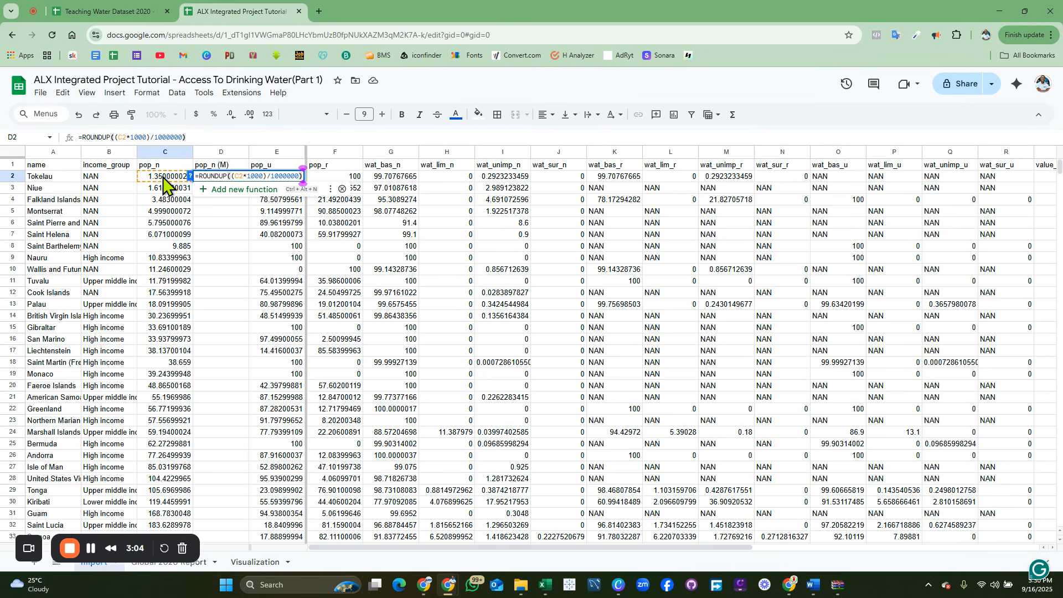
pyautogui.press('Return')
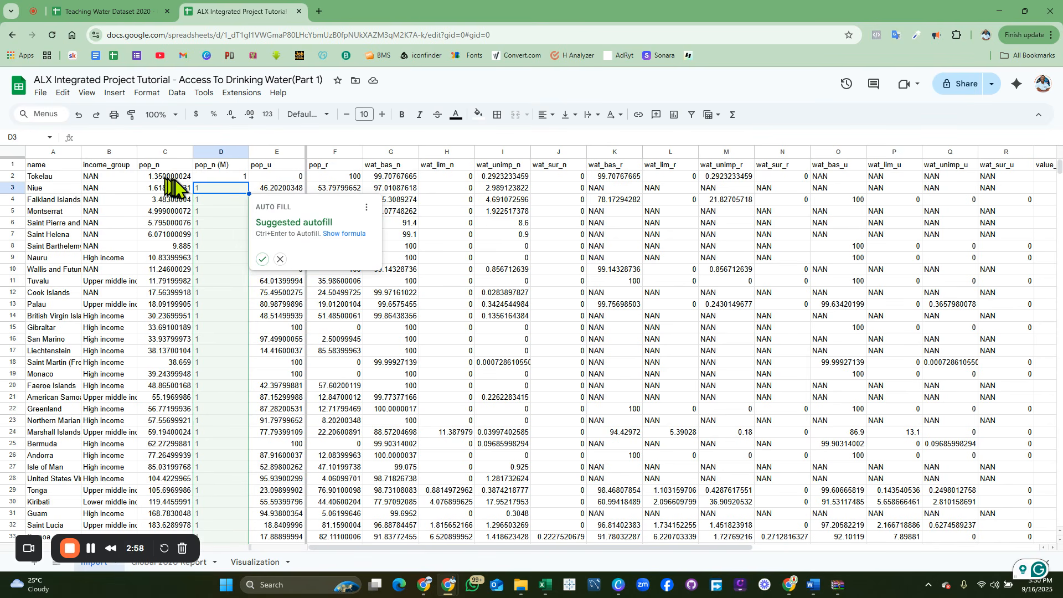
pyautogui.click(262, 259)
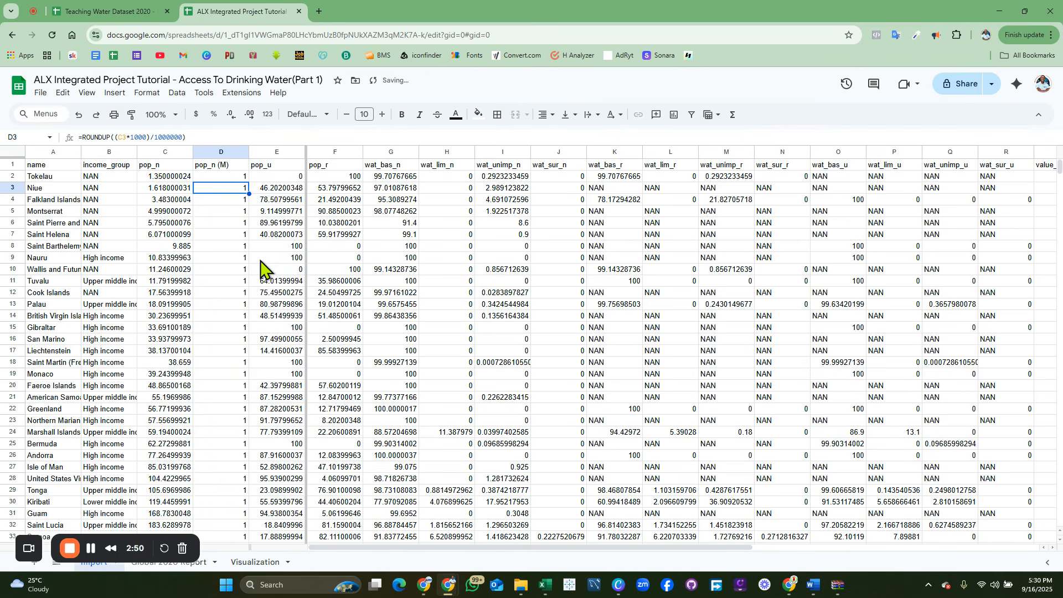
pyautogui.click(229, 251)
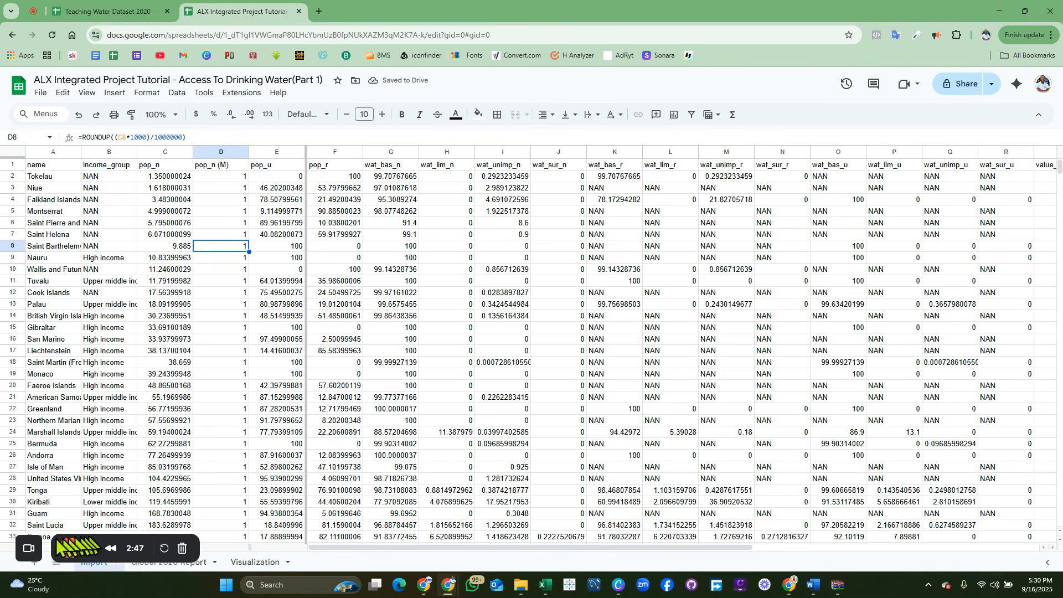
# Step: Open the line chart on the Visualization sheet for editing
pyautogui.moveTo(33, 549); pyautogui.dragTo(412, 549)
pyautogui.click(243, 563)
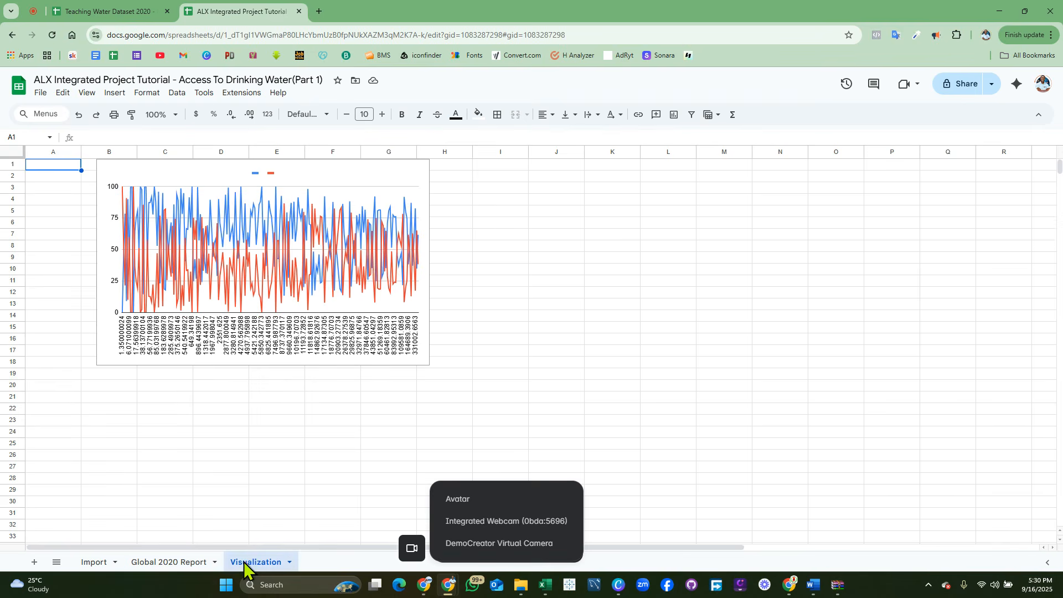
pyautogui.click(419, 176)
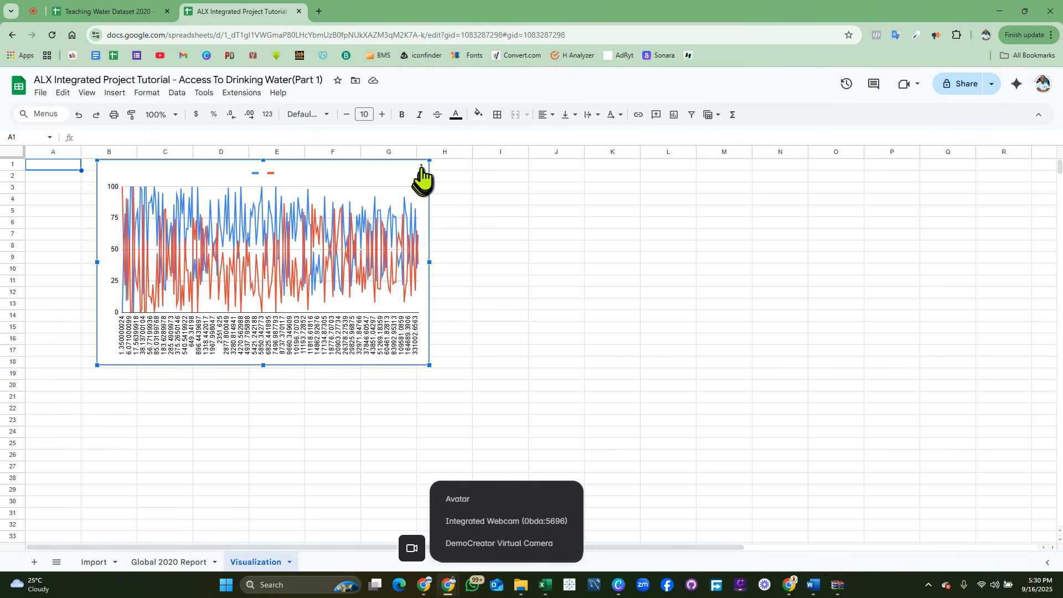
pyautogui.click(421, 168)
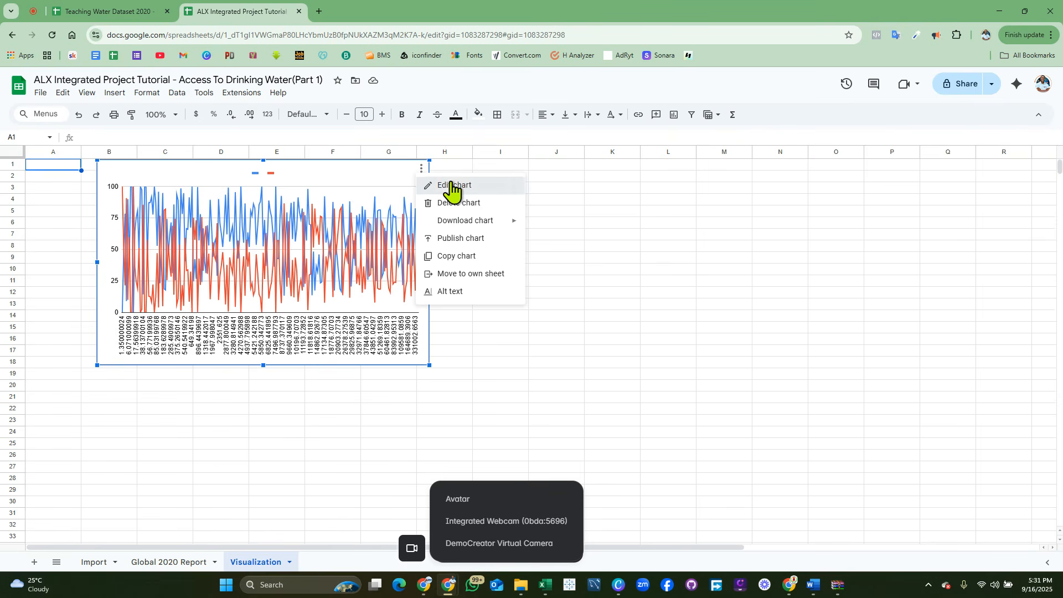
pyautogui.click(452, 187)
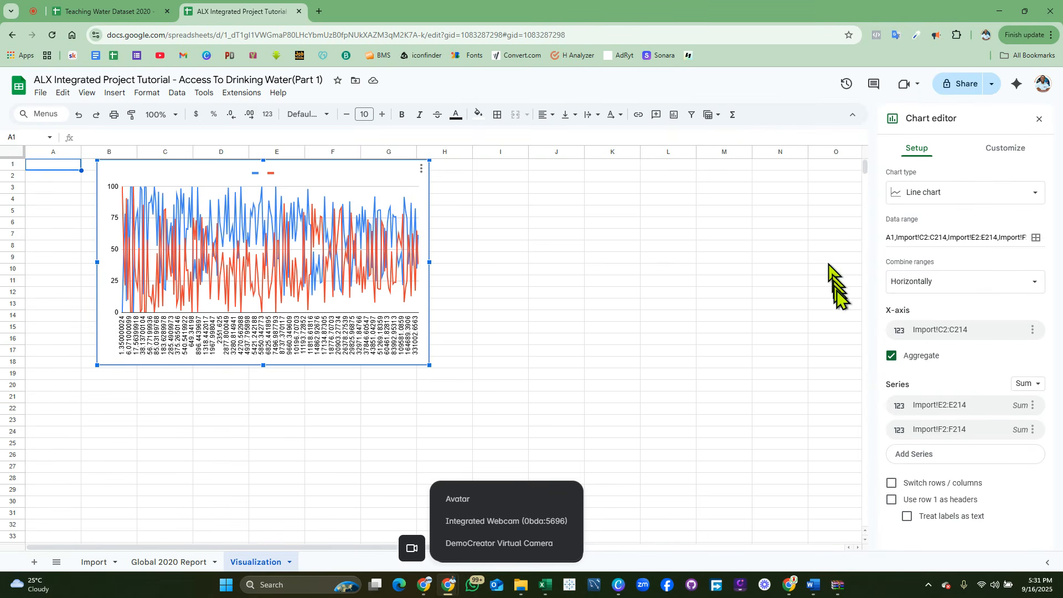
# Step: Set the chart's X-axis range to Import!D2:D214, the pop_n (M) values on the Import sheet
pyautogui.click(1003, 331)
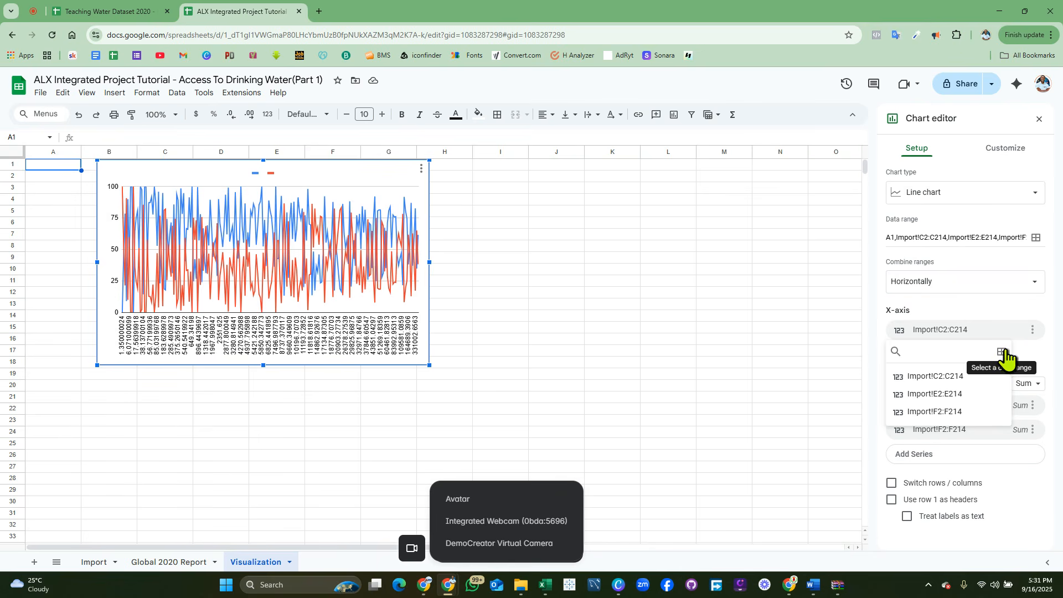
pyautogui.click(1000, 355)
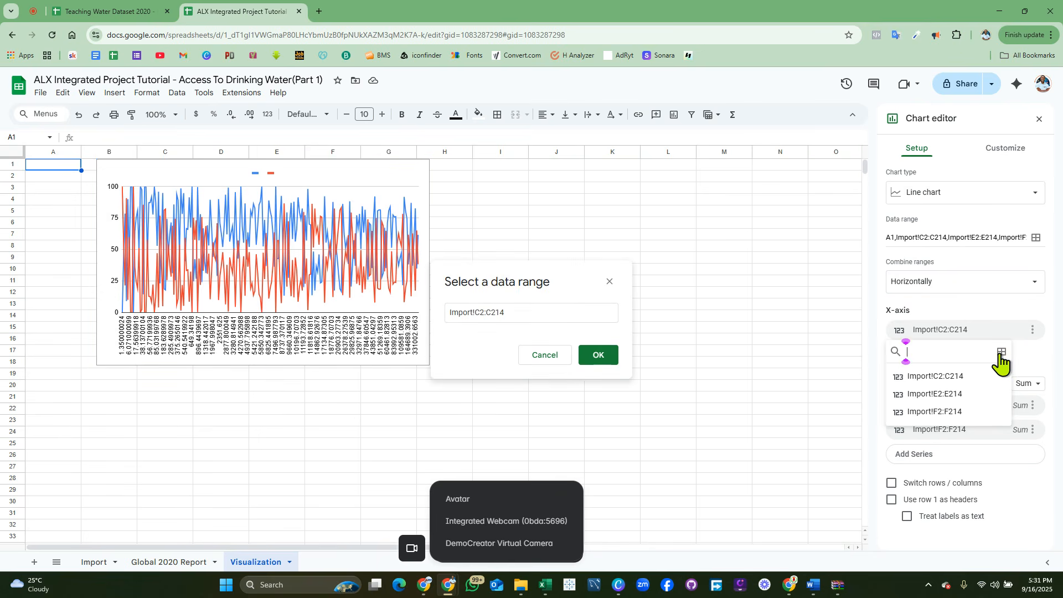
pyautogui.click(534, 314)
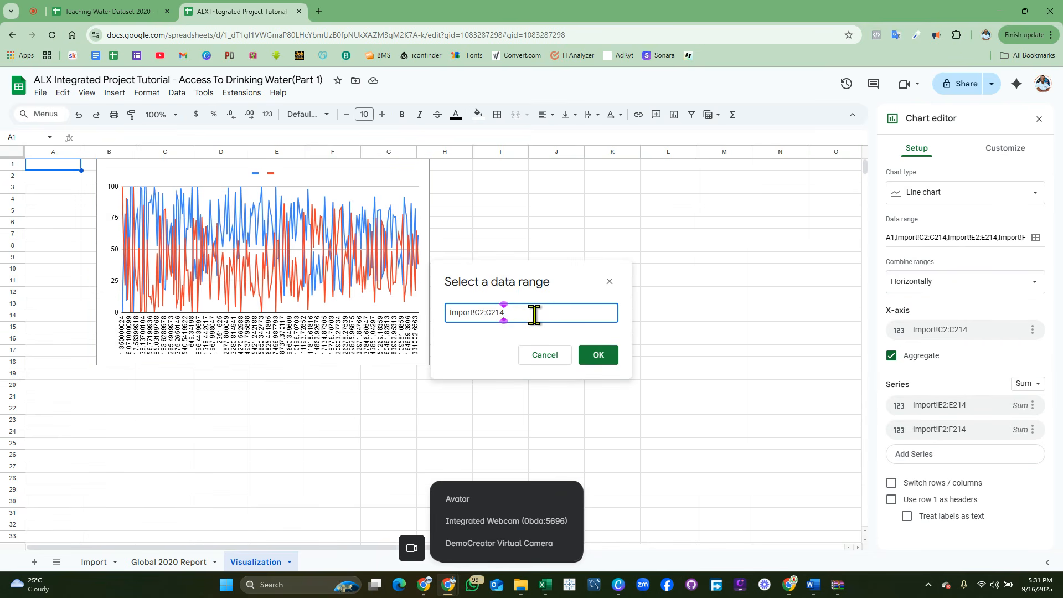
pyautogui.moveTo(534, 315); pyautogui.dragTo(445, 319)
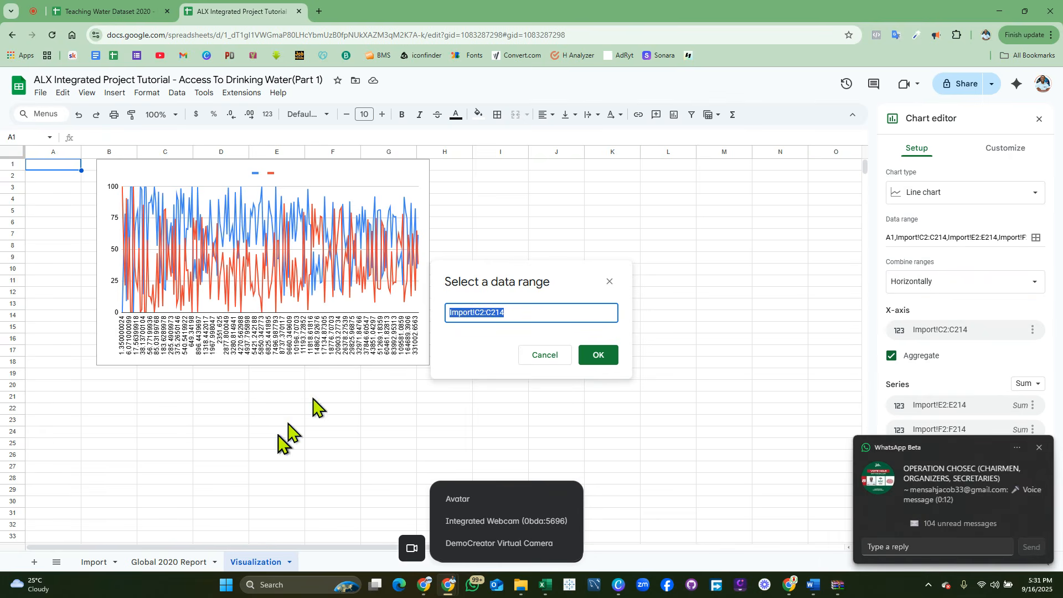
pyautogui.click(95, 563)
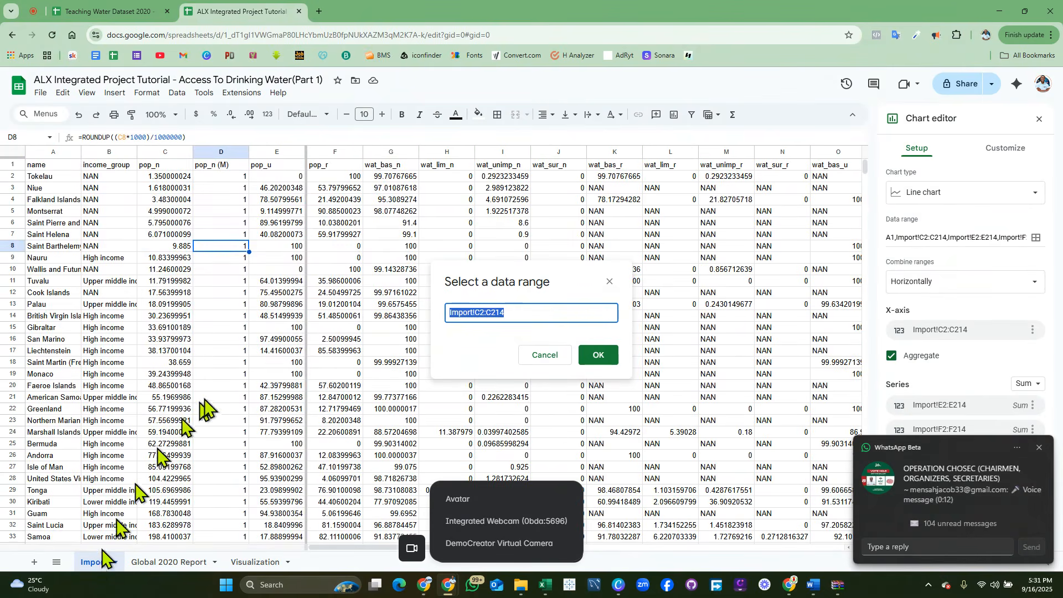
pyautogui.click(234, 178)
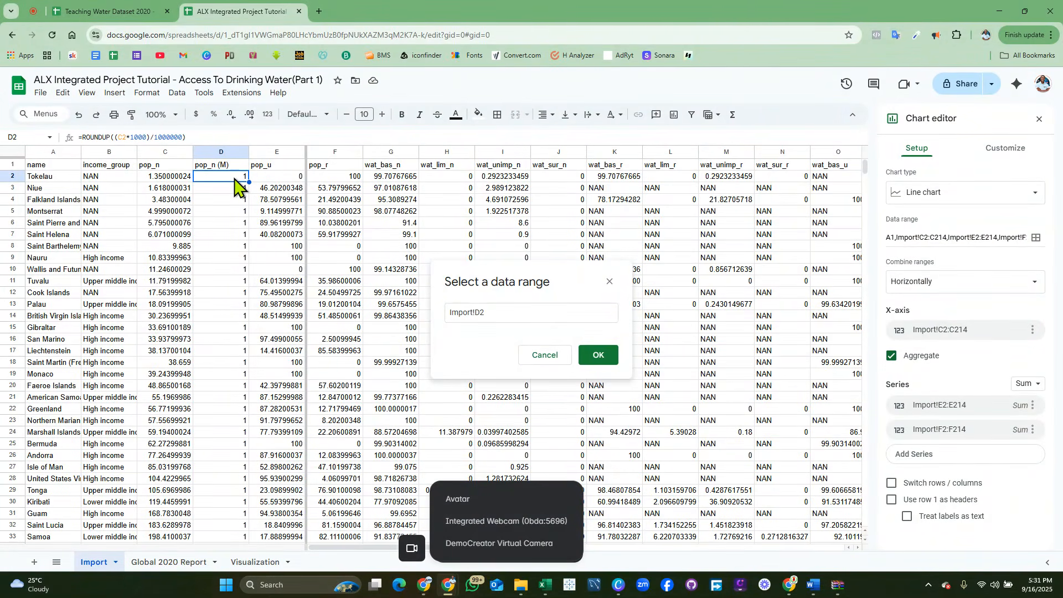
pyautogui.hotkey('ctrl', 'shift', 'Down')
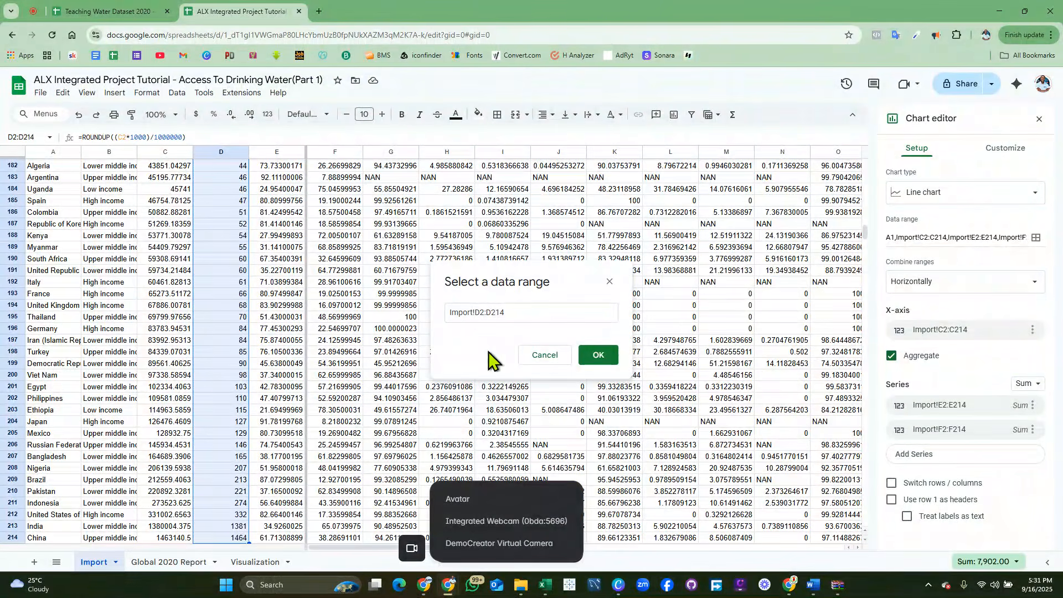
pyautogui.click(601, 363)
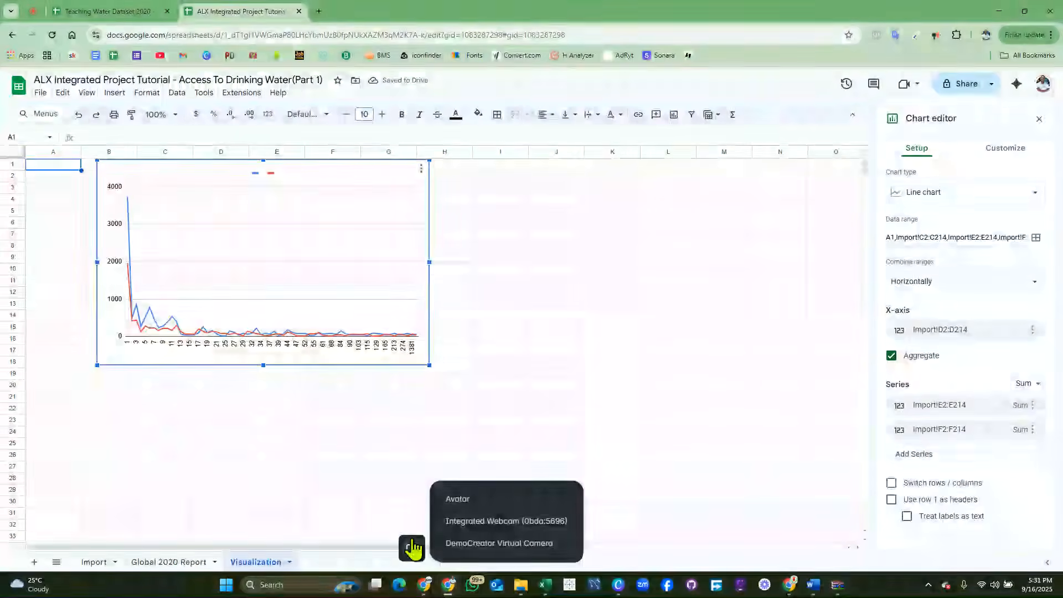
# Step: Check the population-size instructions on the Athena lesson slide, and set the aggregation of both chart series to Average
pyautogui.click(412, 549)
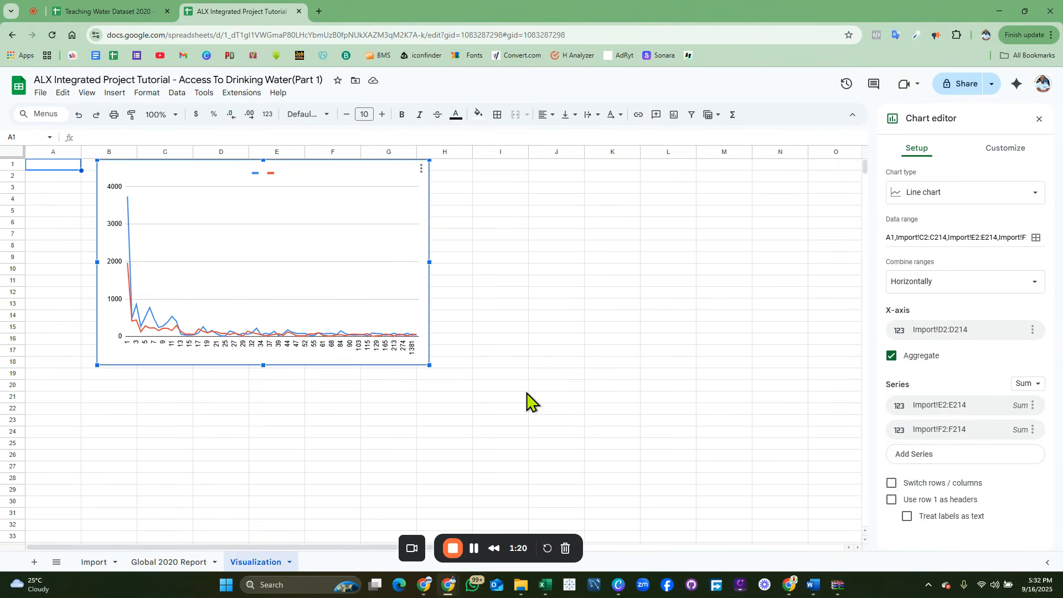
pyautogui.click(426, 586)
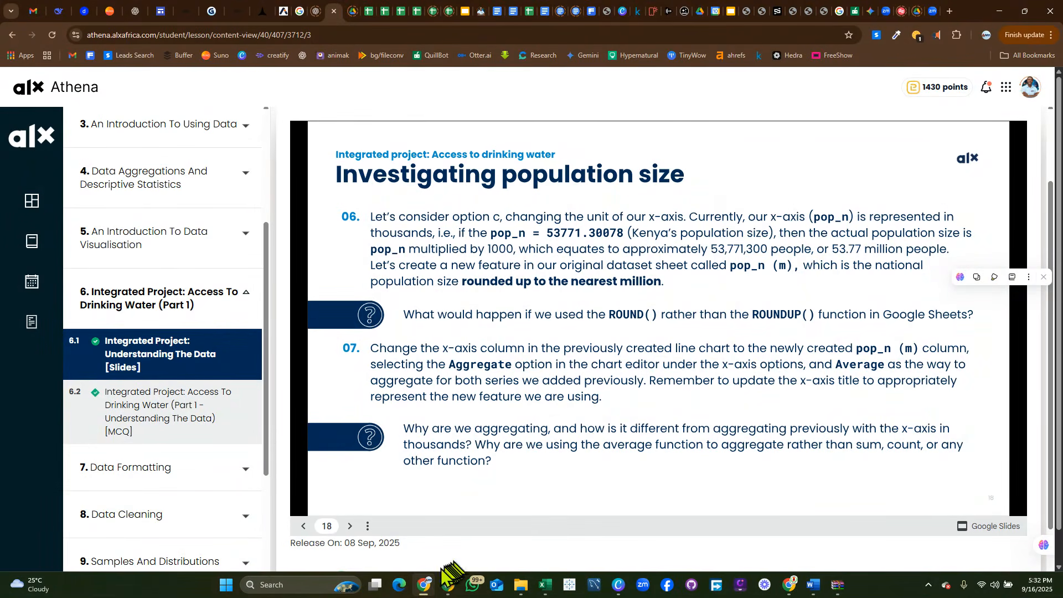
pyautogui.click(425, 587)
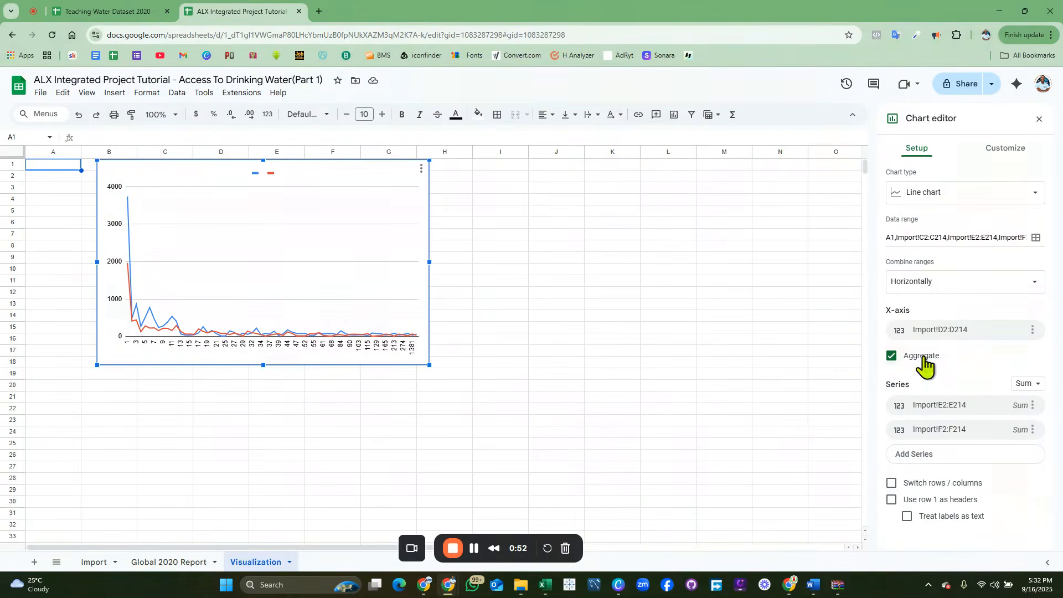
pyautogui.click(1040, 388)
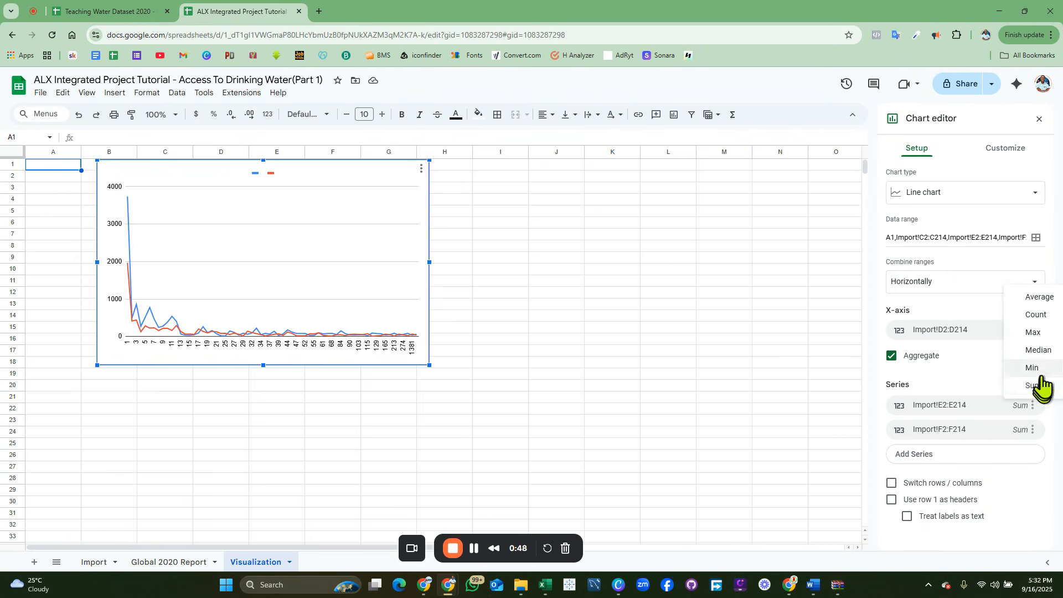
pyautogui.click(1039, 300)
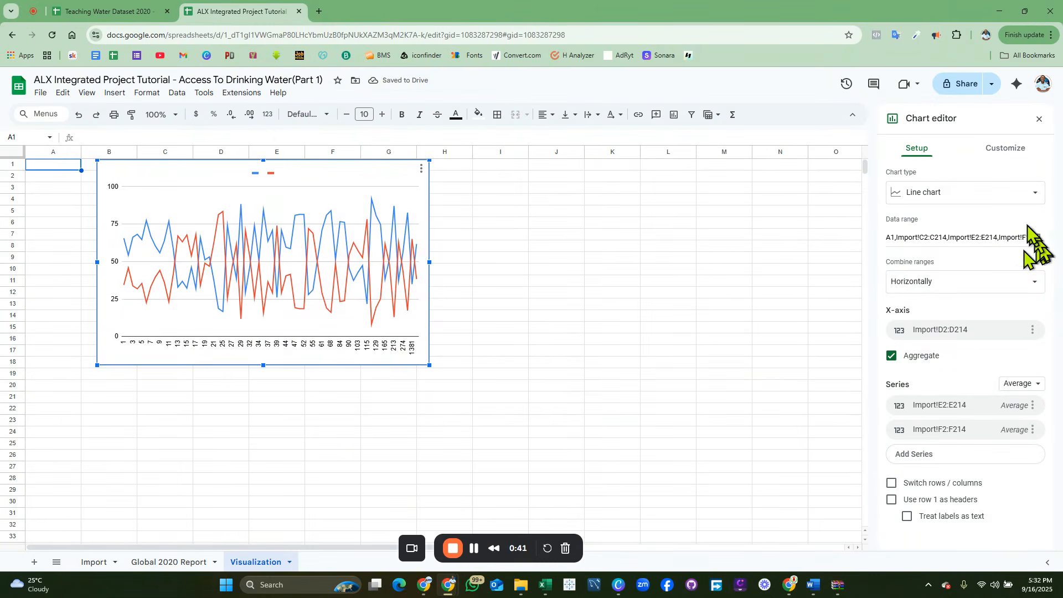
# Step: Change the chart type to Smooth line chart and widen the chart by extending its edge into column A
pyautogui.click(965, 194)
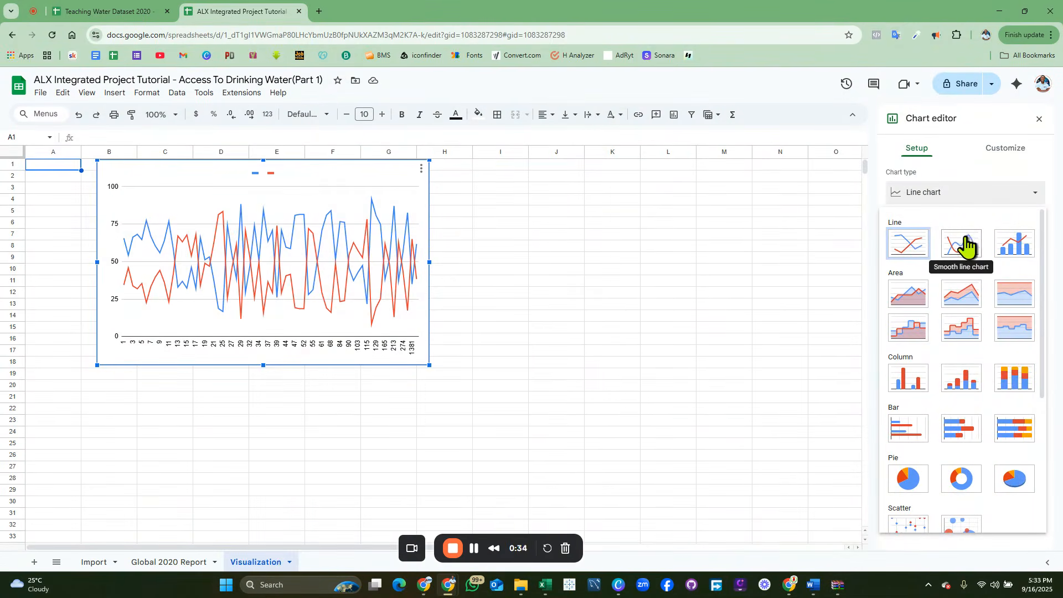
pyautogui.click(966, 243)
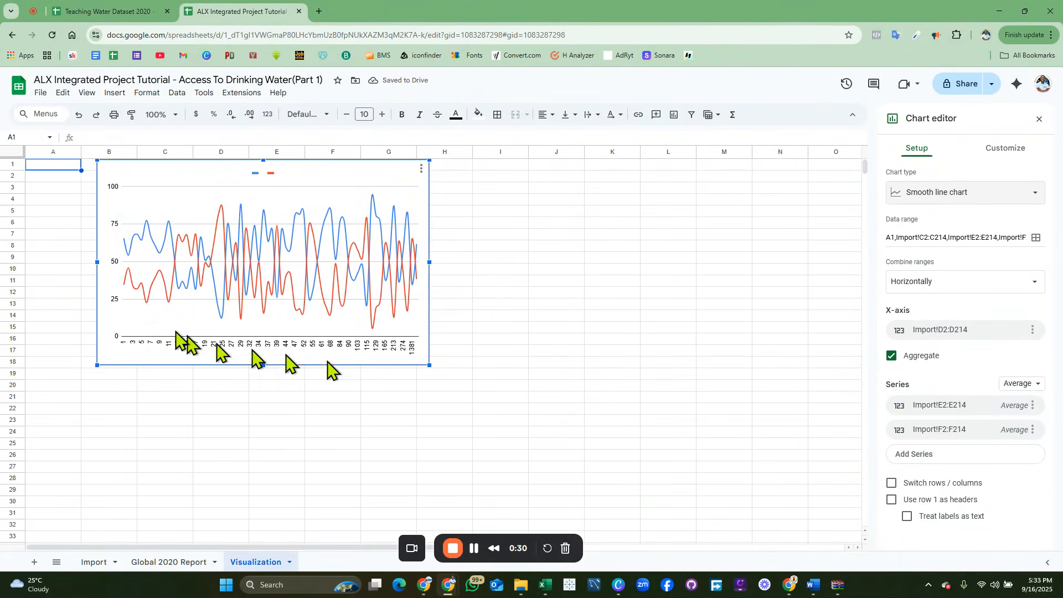
pyautogui.moveTo(90, 261); pyautogui.dragTo(40, 259)
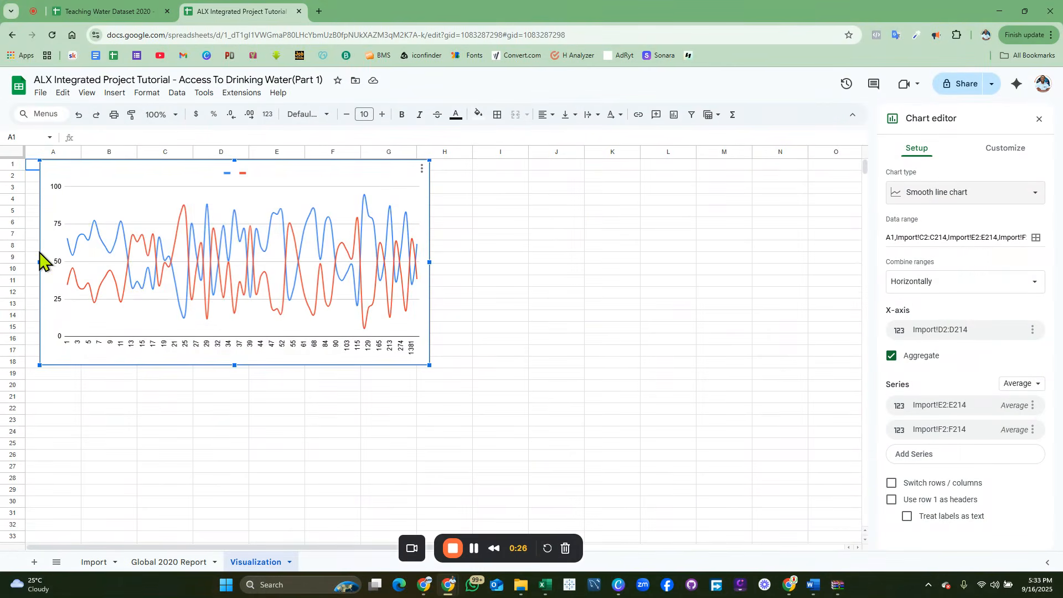